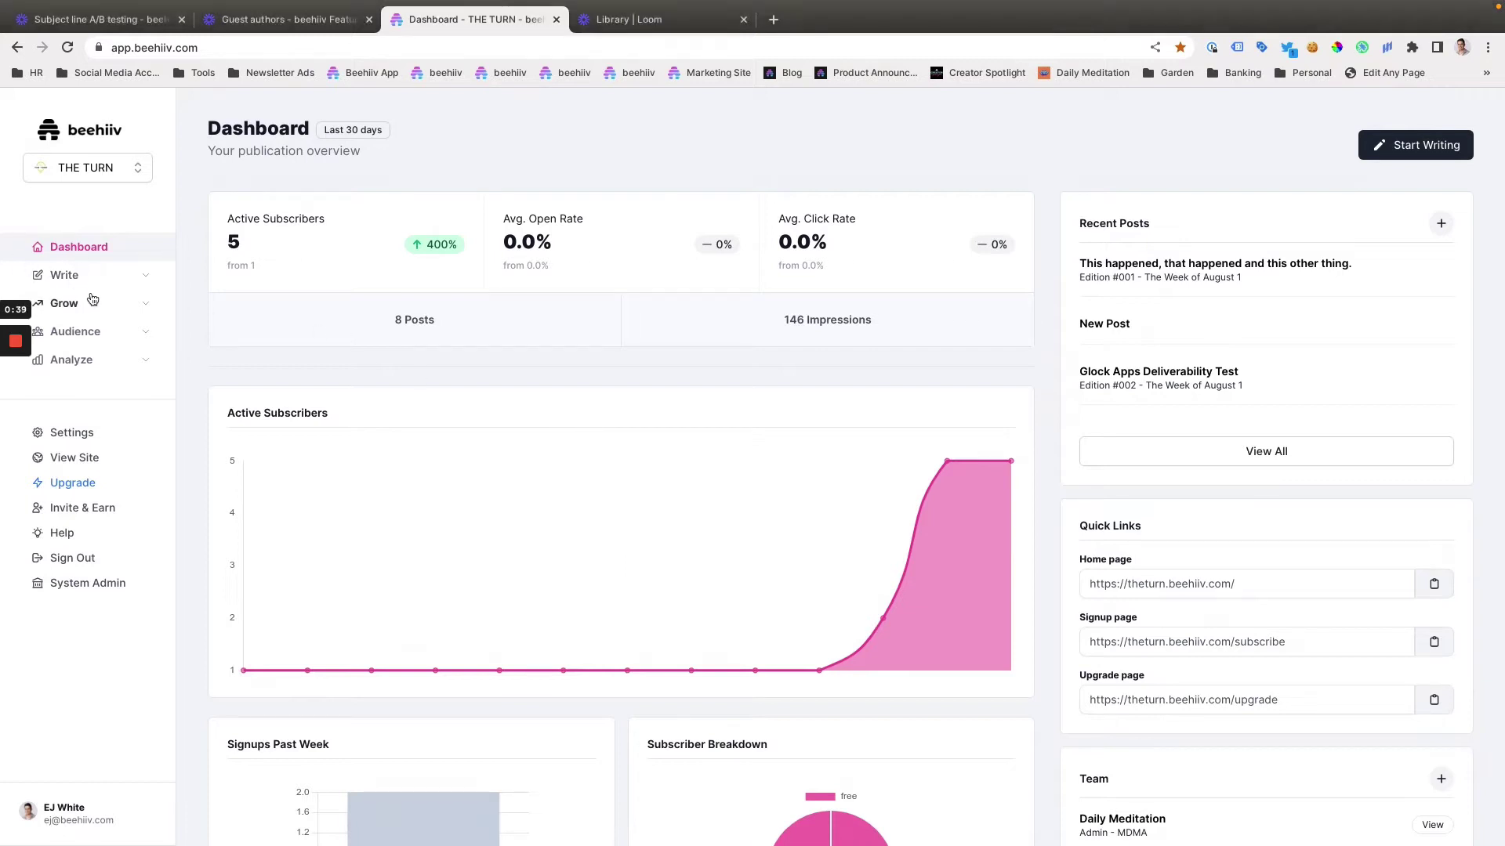
# Look at the first_name custom field, then open the last subscriber's profile
pyautogui.click(133, 337)
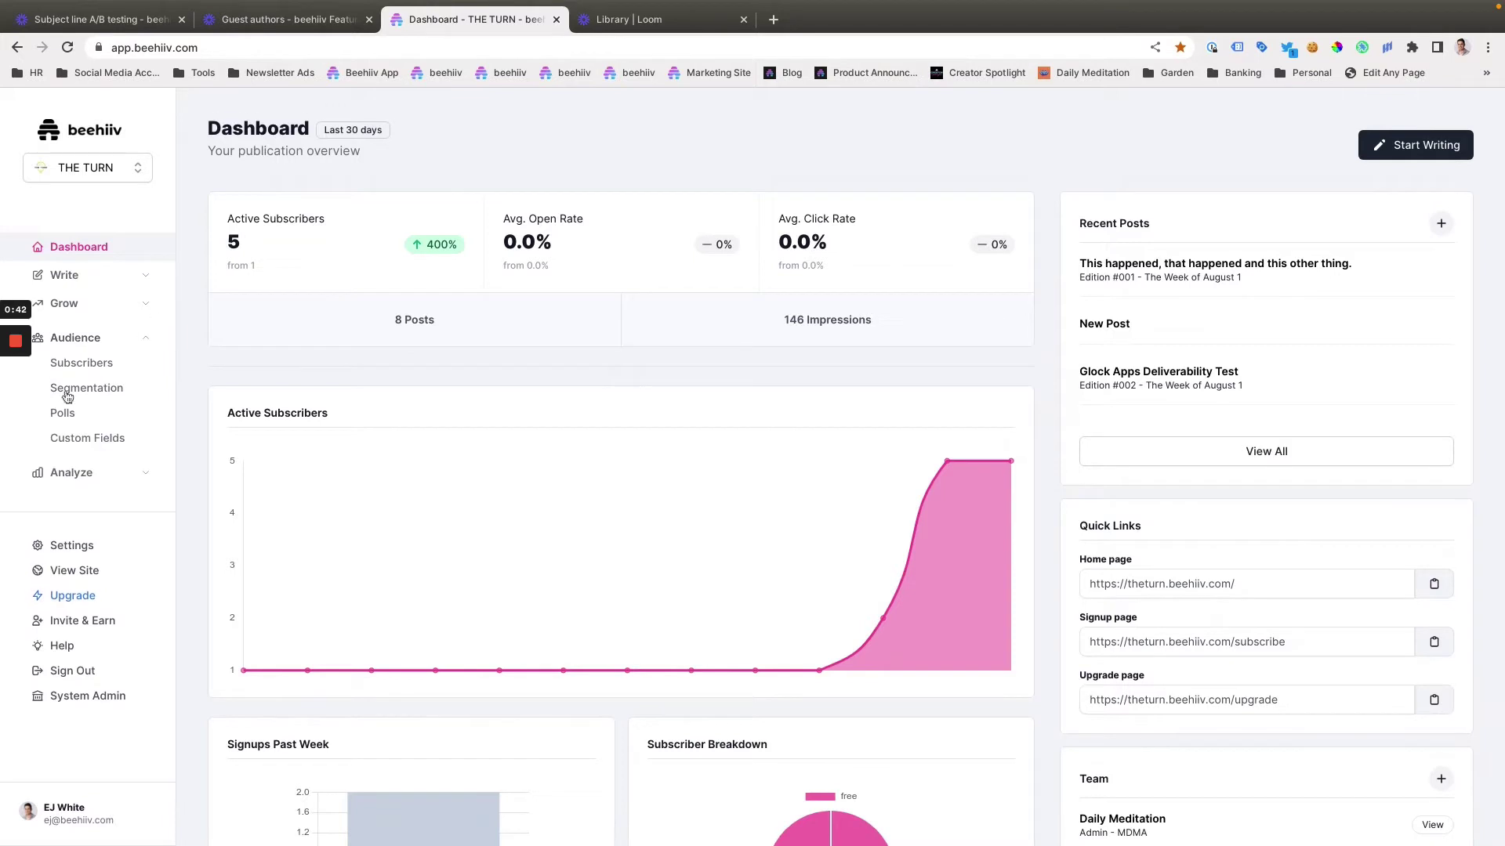
pyautogui.click(74, 438)
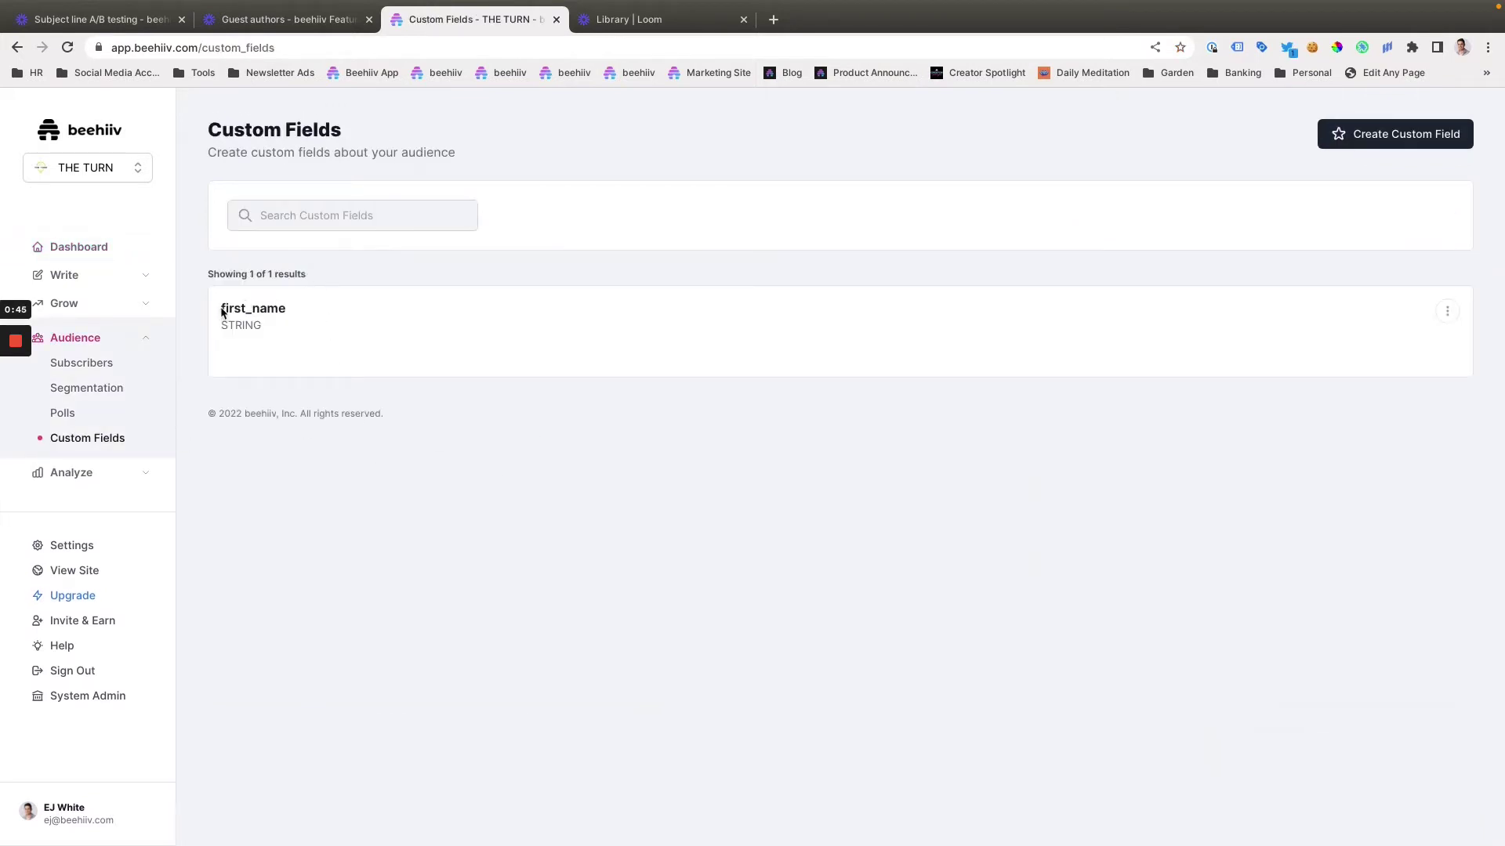
pyautogui.moveTo(220, 304); pyautogui.dragTo(318, 334)
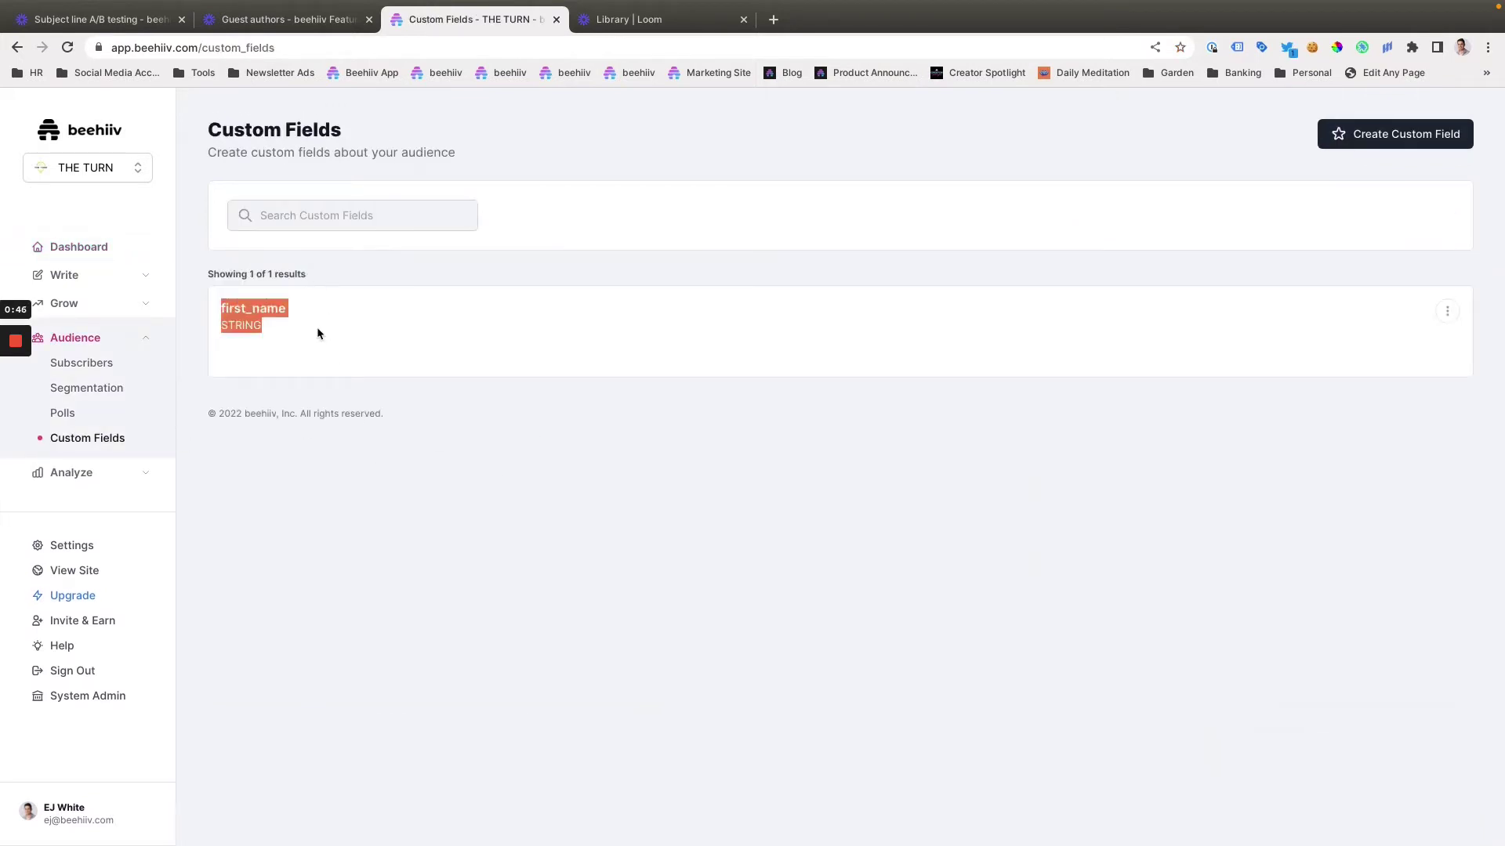
pyautogui.click(242, 327)
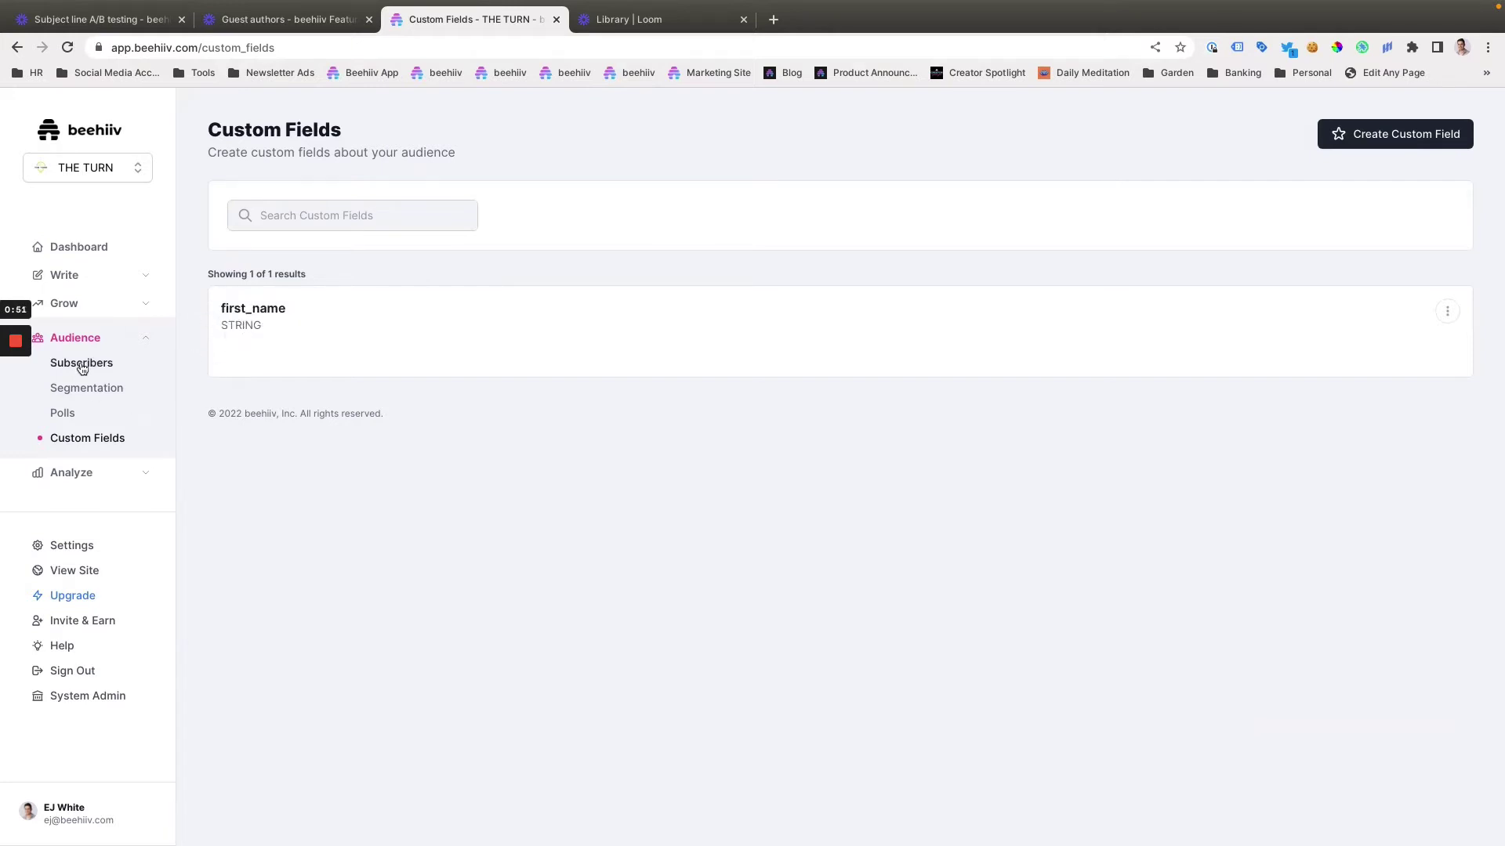
pyautogui.click(82, 364)
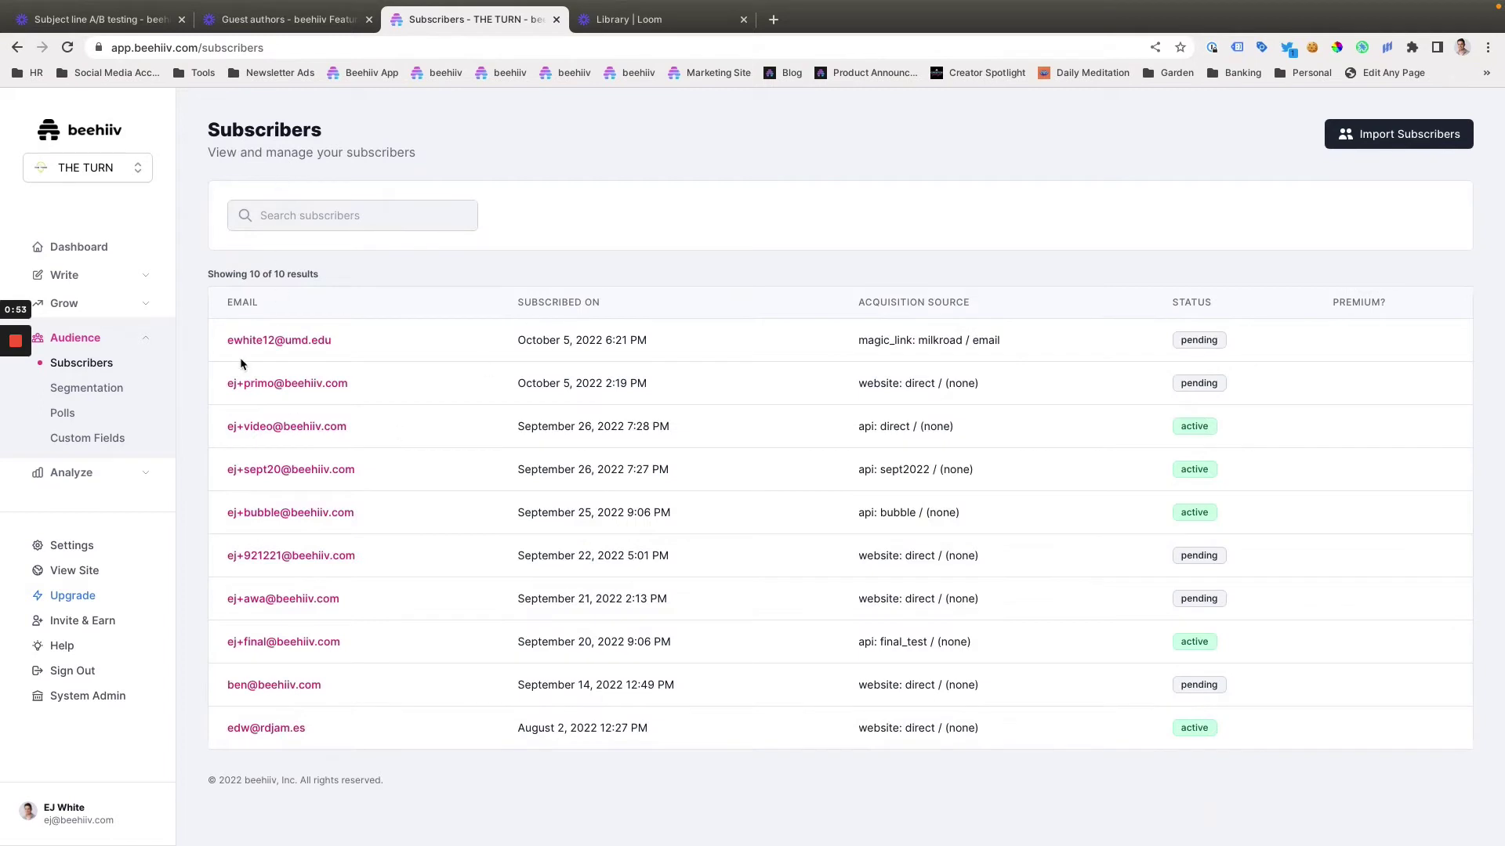
pyautogui.scroll(-1, 383, 575)
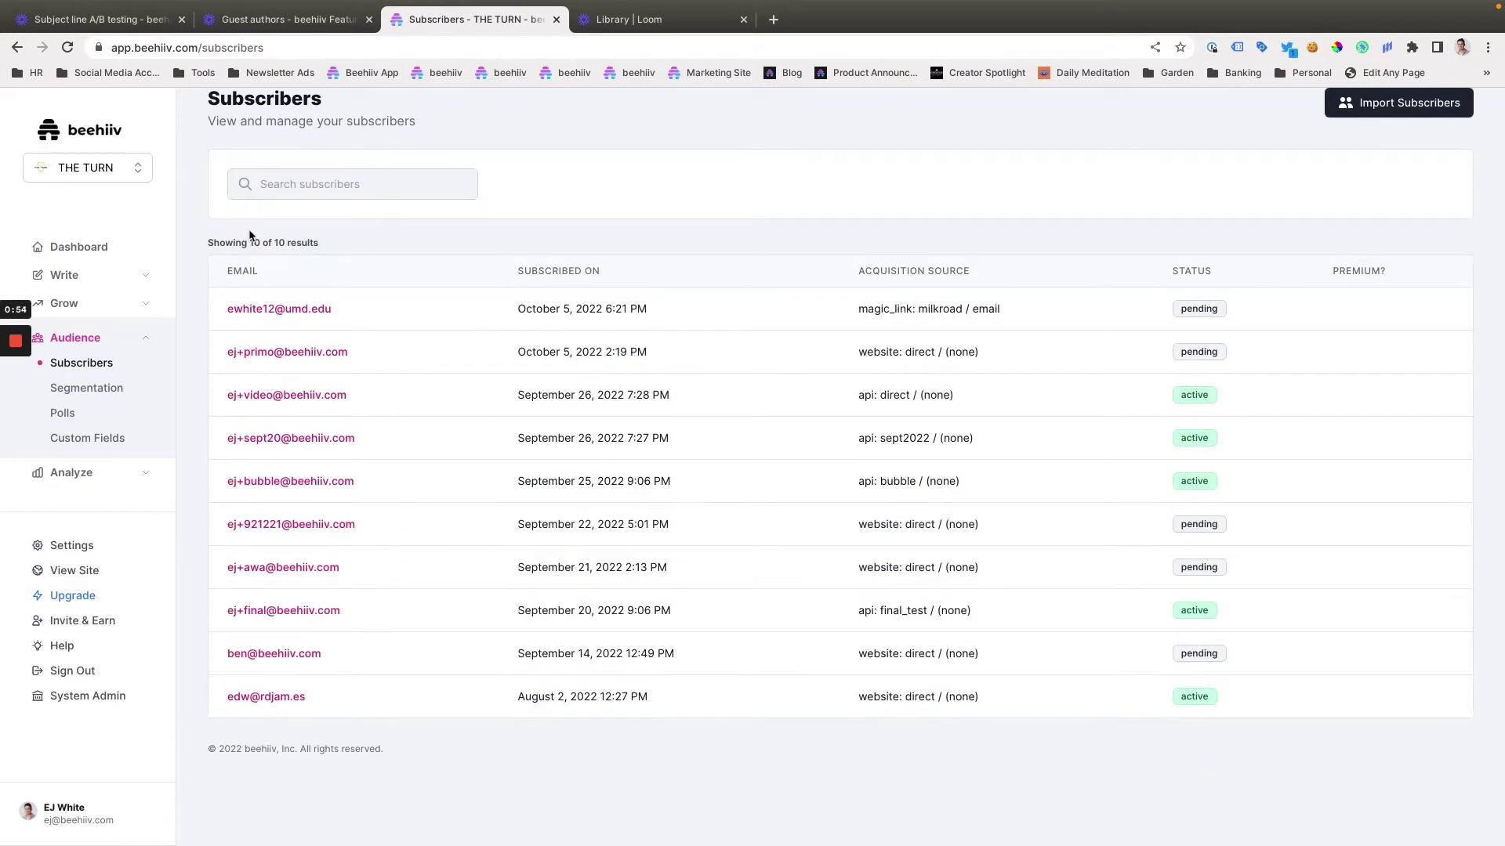
pyautogui.click(282, 700)
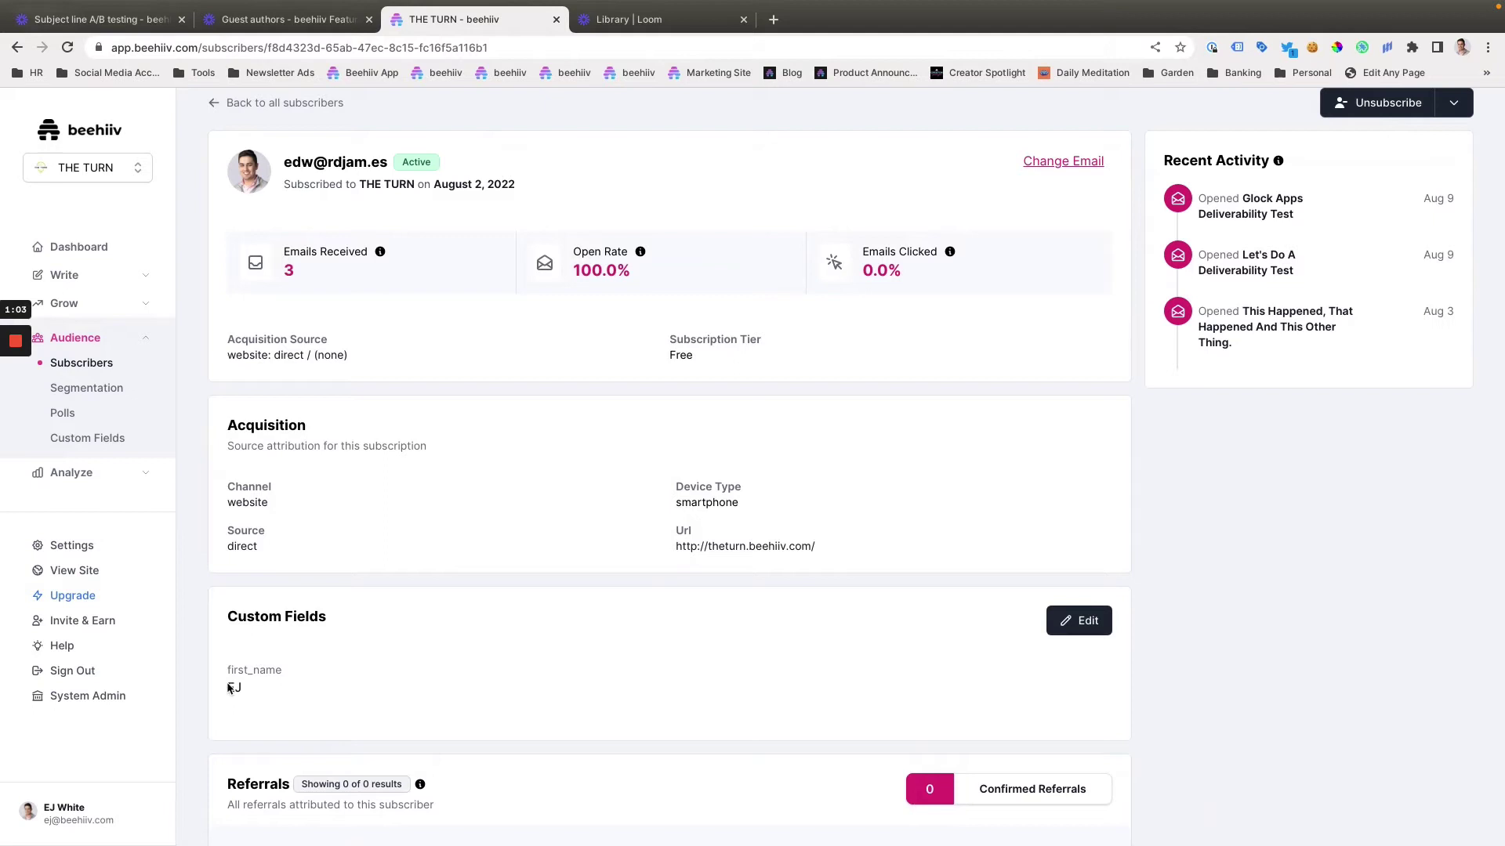
# Open the Users Named EJ segment's configuration and delete its existing condition
pyautogui.click(118, 388)
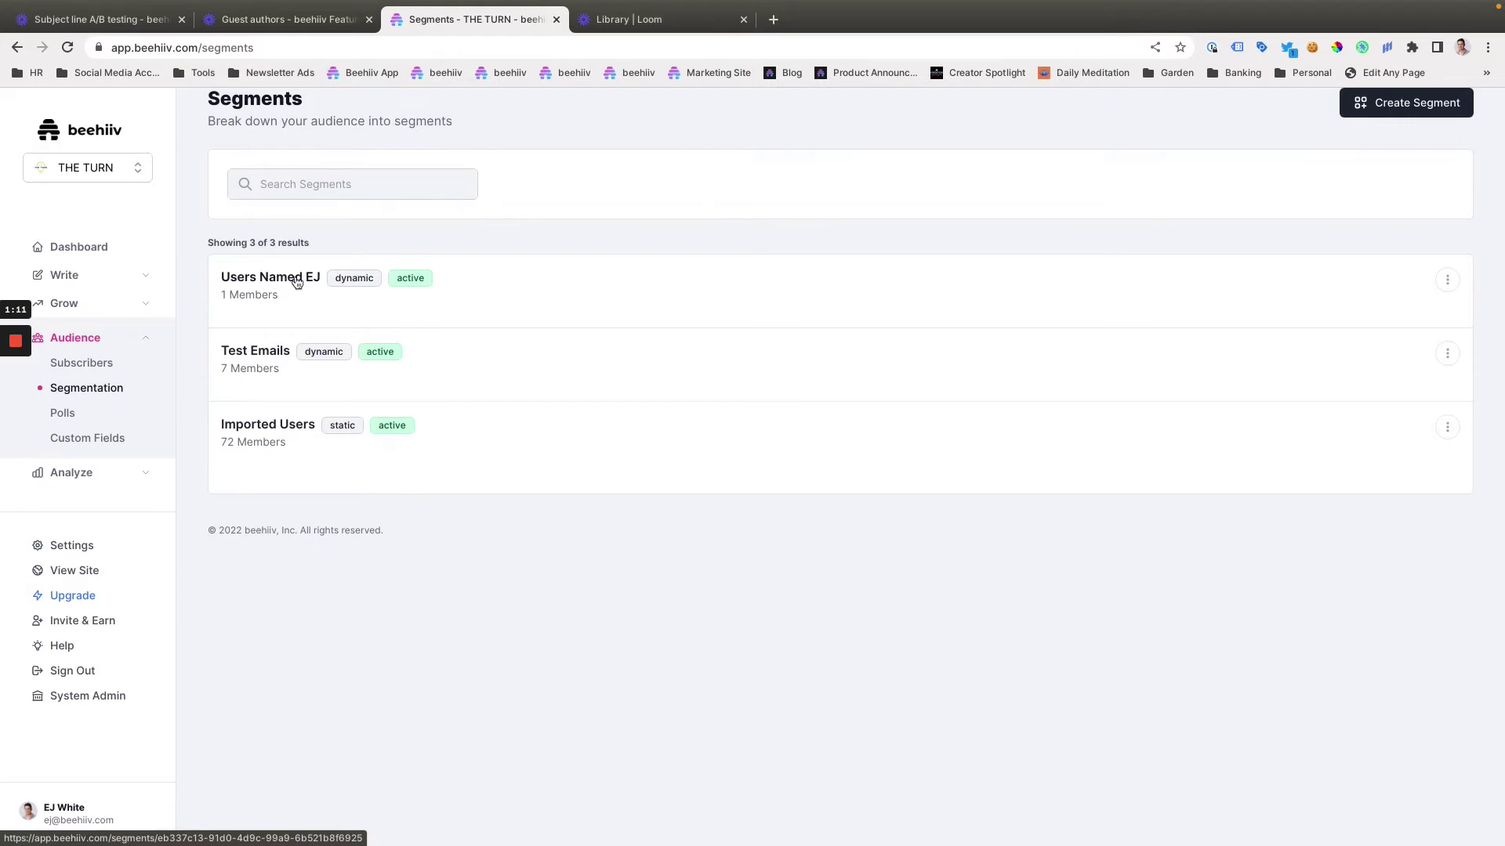
pyautogui.click(302, 279)
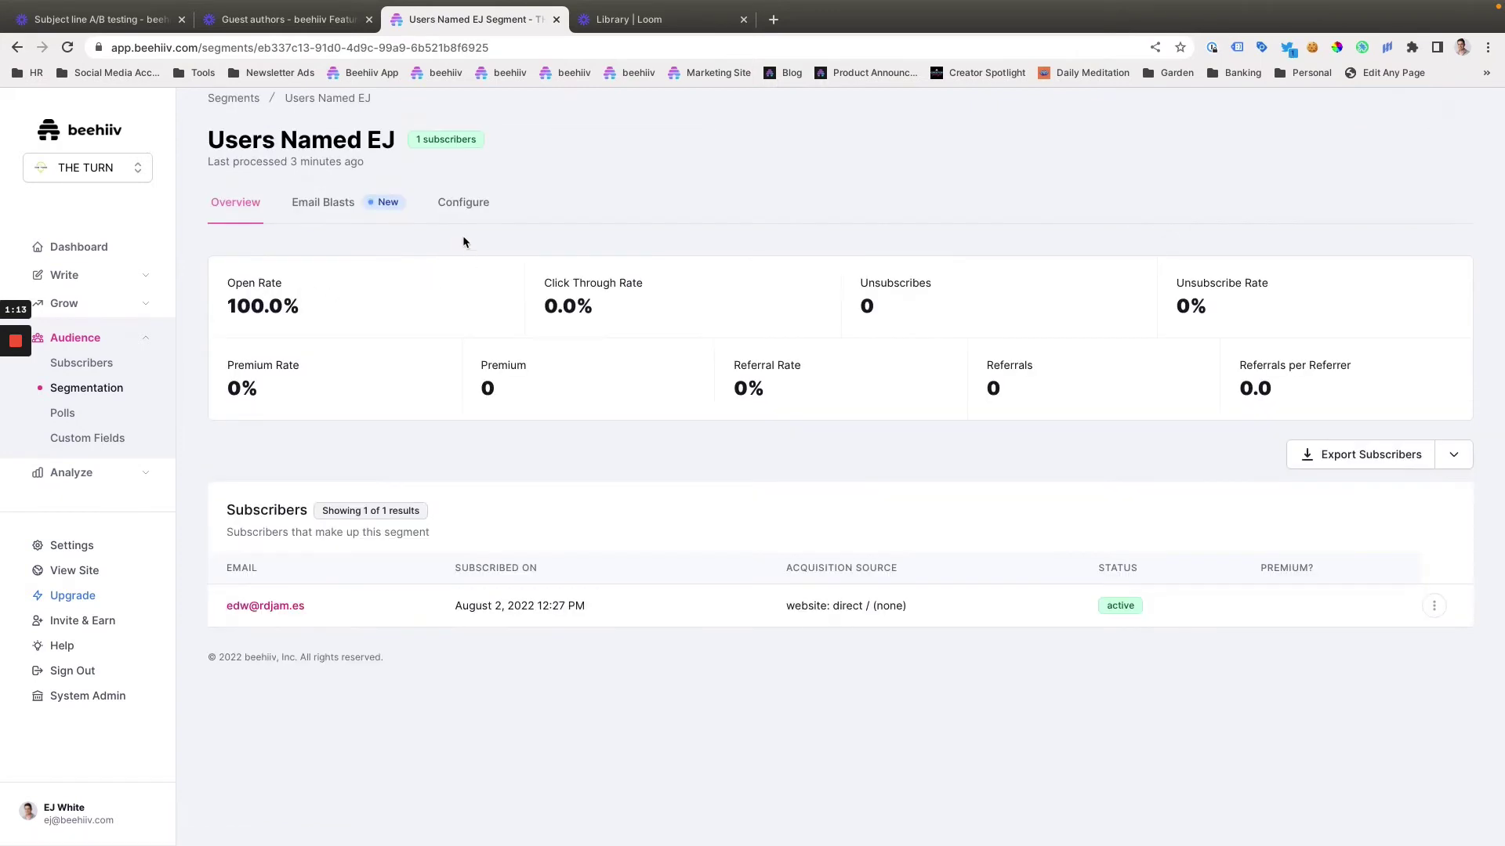
pyautogui.click(447, 215)
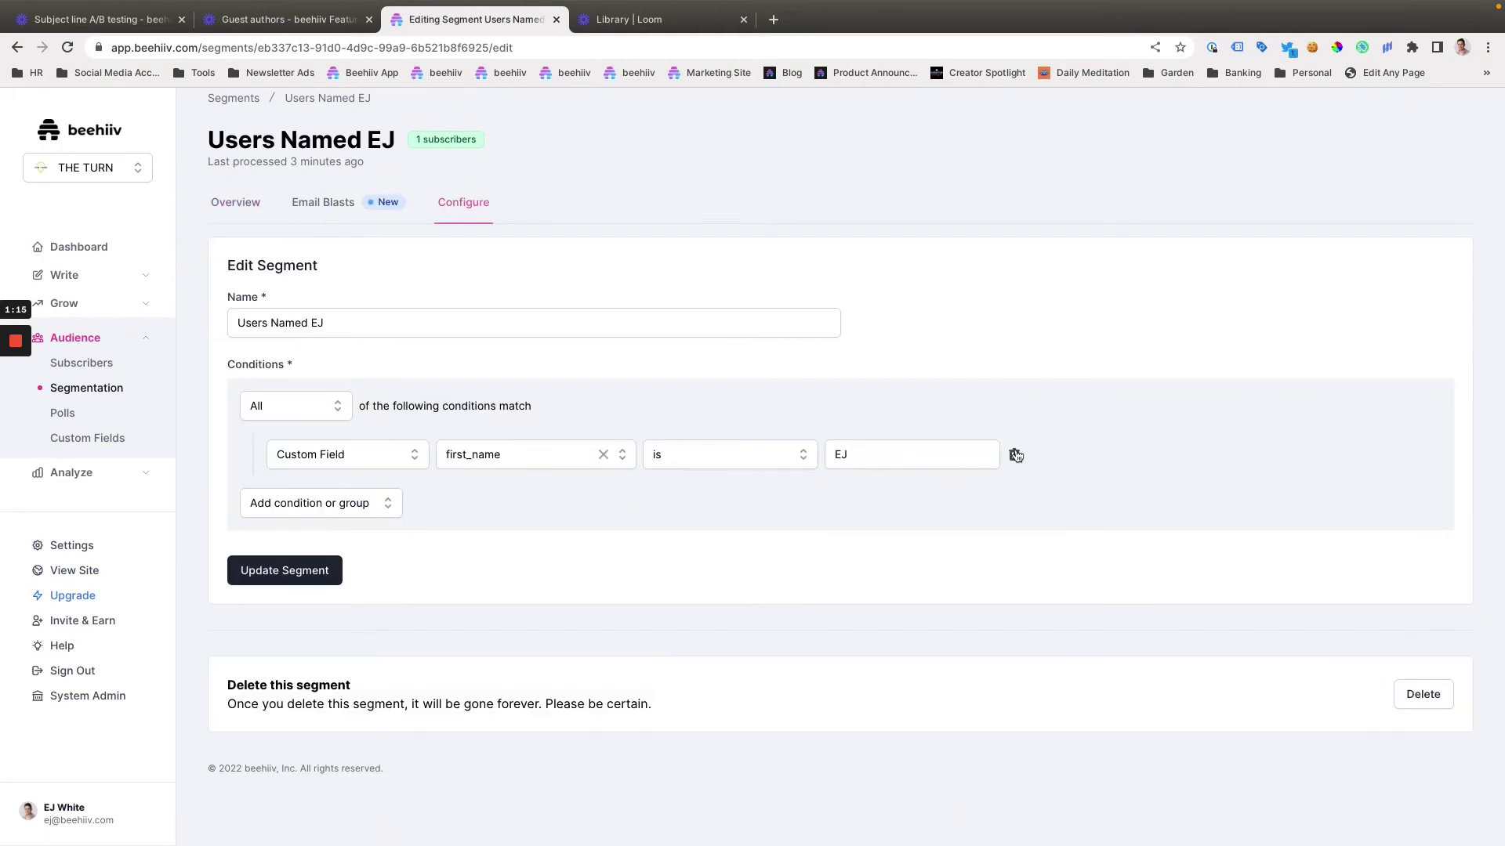
pyautogui.click(1014, 454)
# Add an attribute condition: custom field first_name is EJ
pyautogui.click(333, 450)
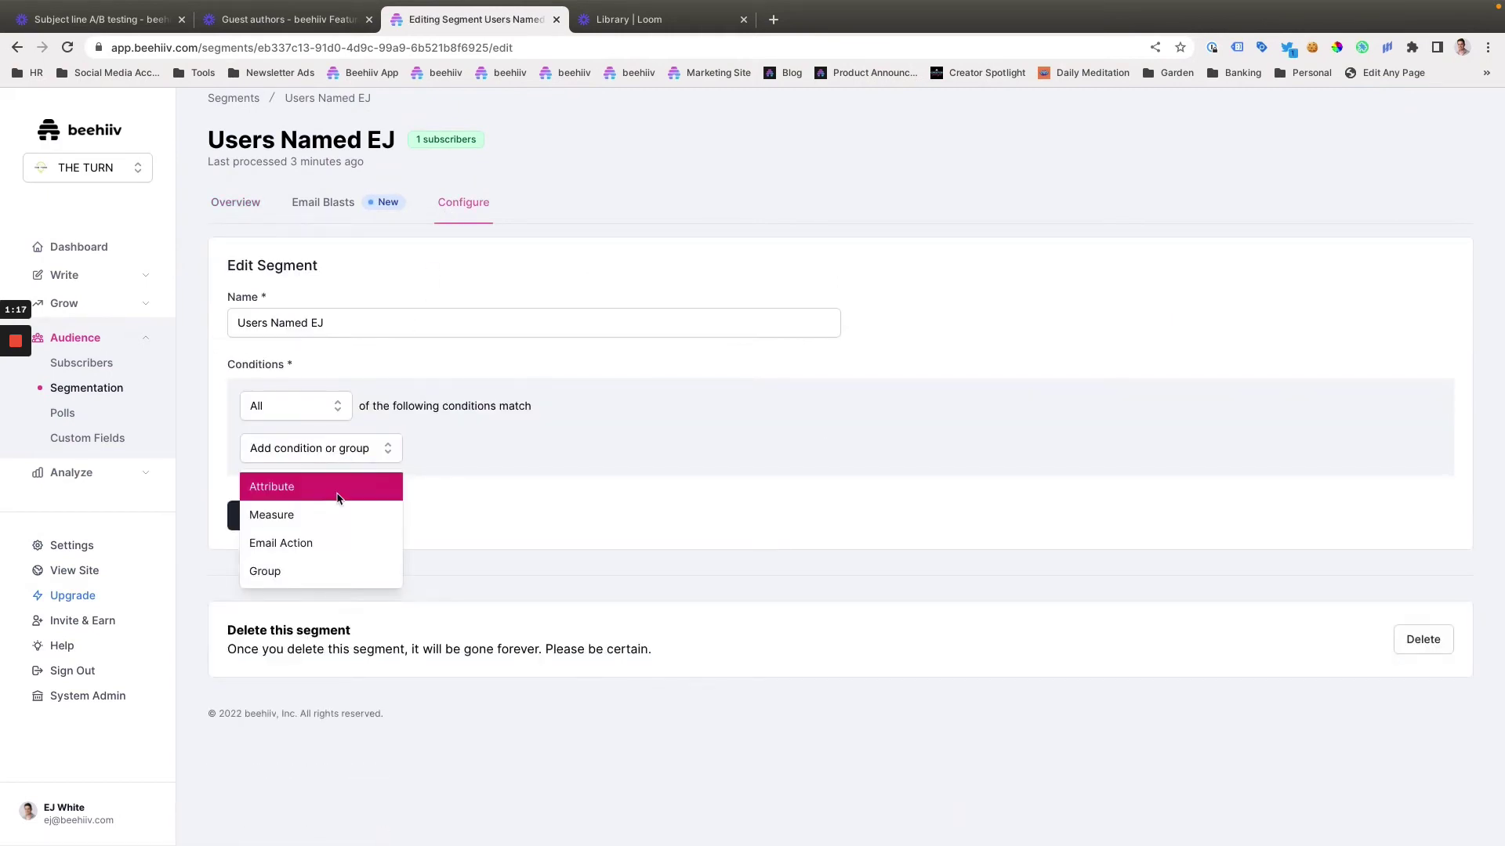
pyautogui.click(336, 487)
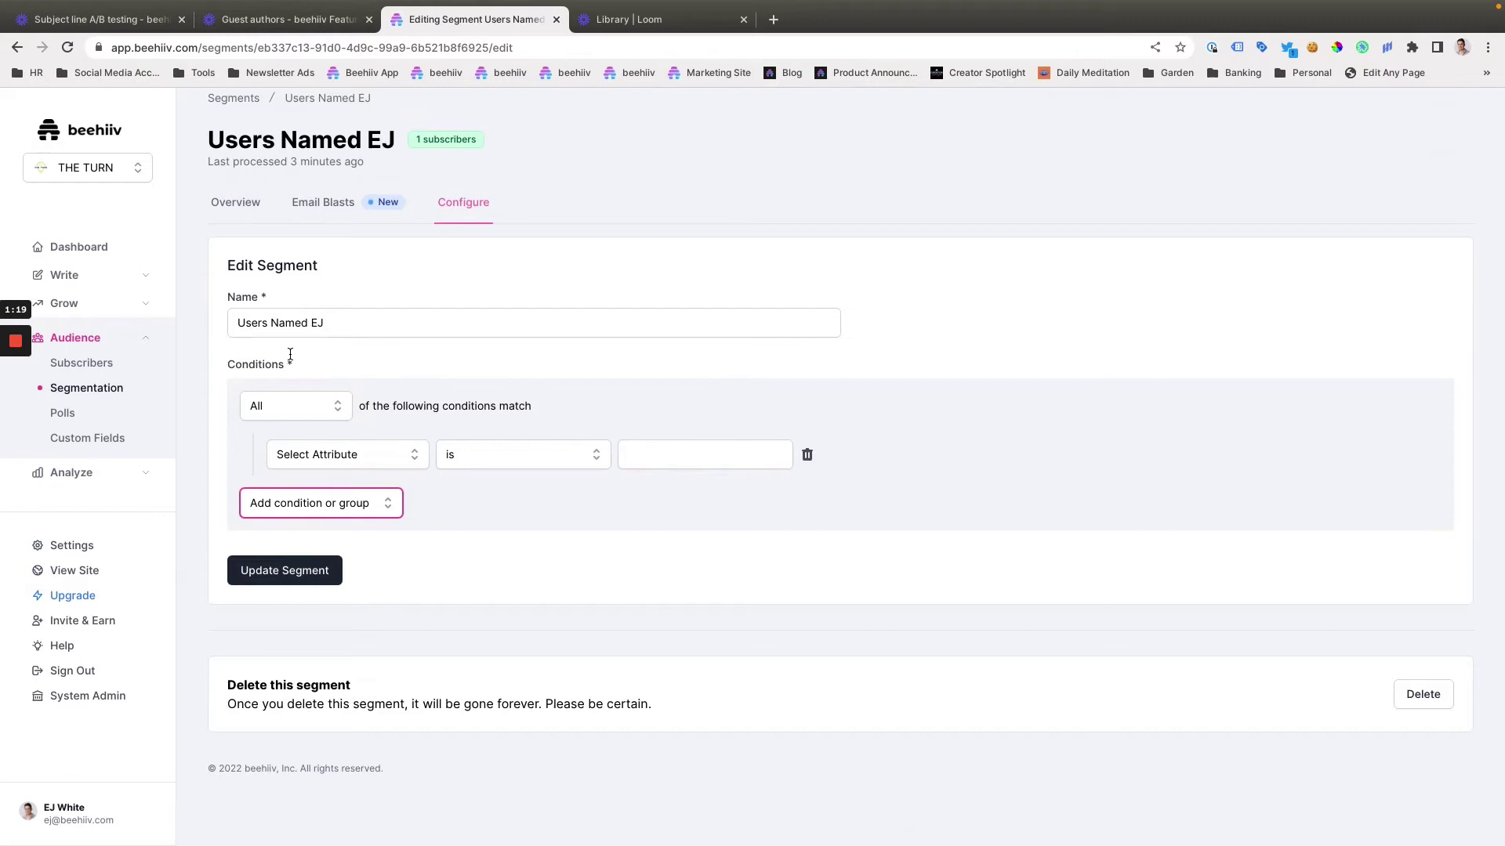
pyautogui.click(354, 459)
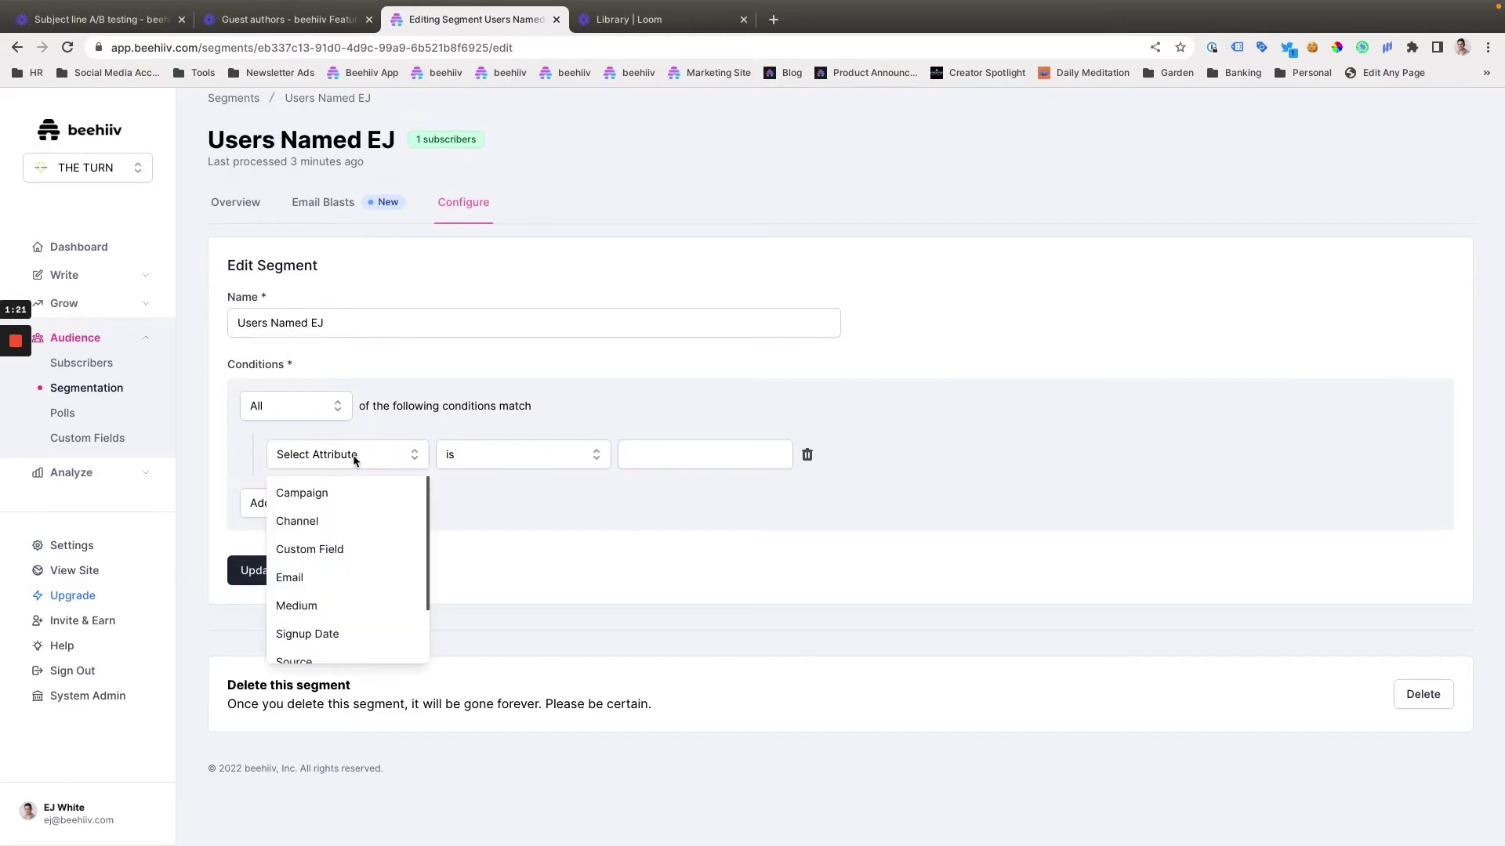
pyautogui.click(333, 548)
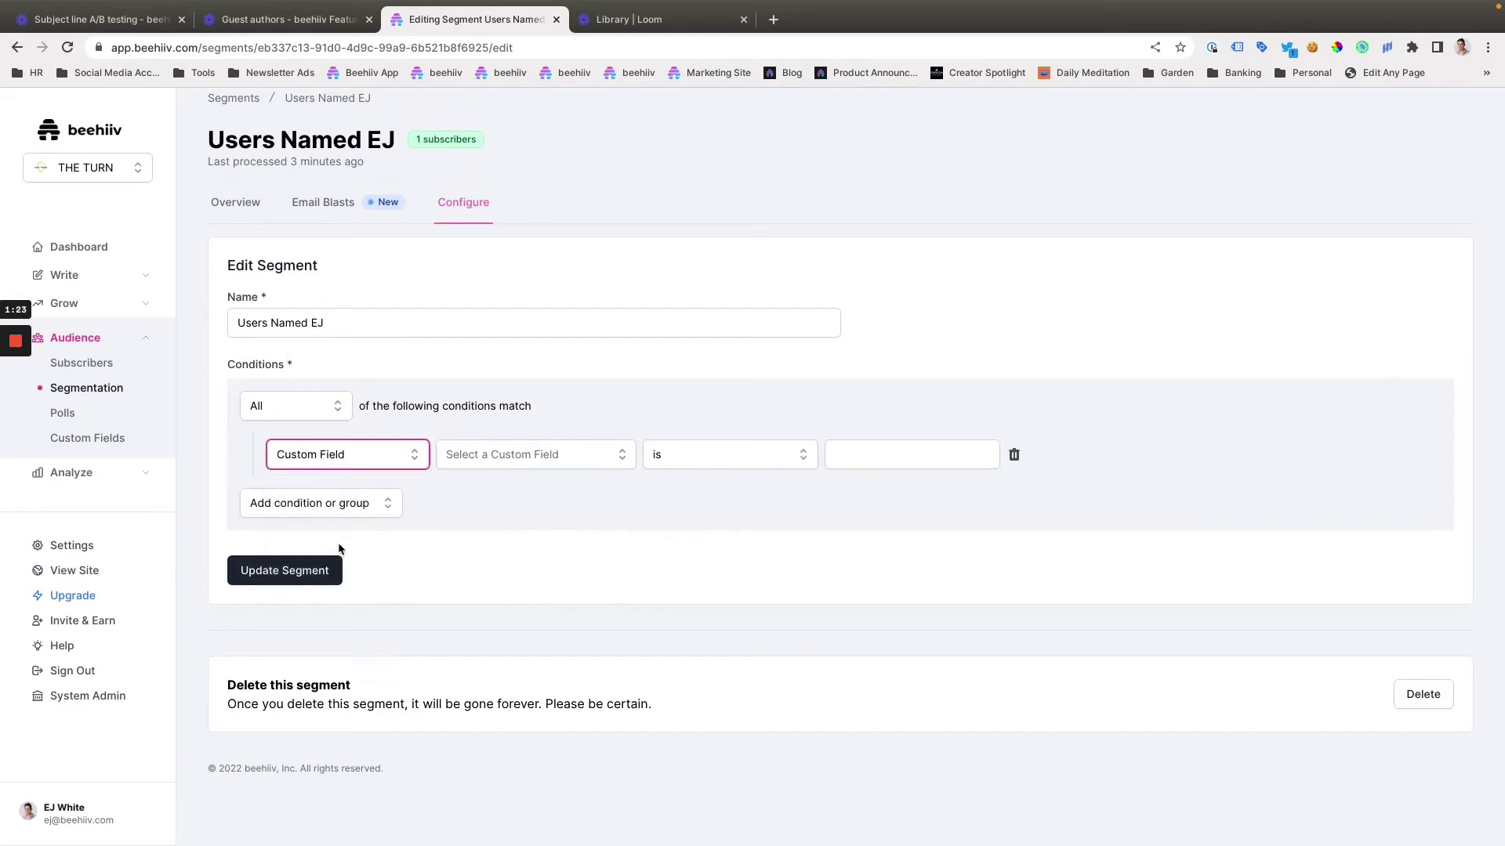
pyautogui.click(481, 457)
pyautogui.click(483, 489)
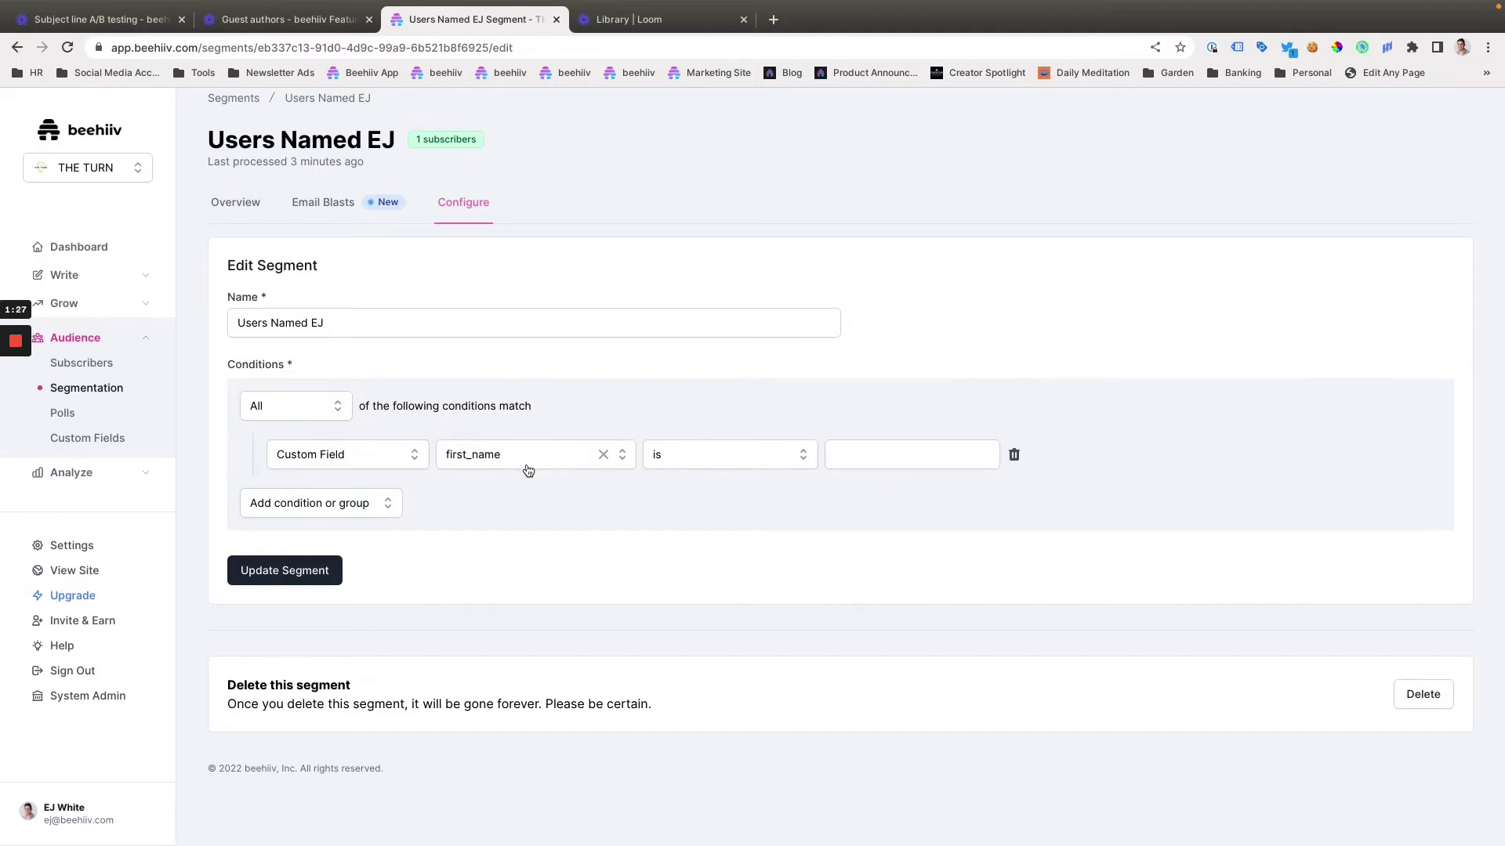
pyautogui.click(726, 459)
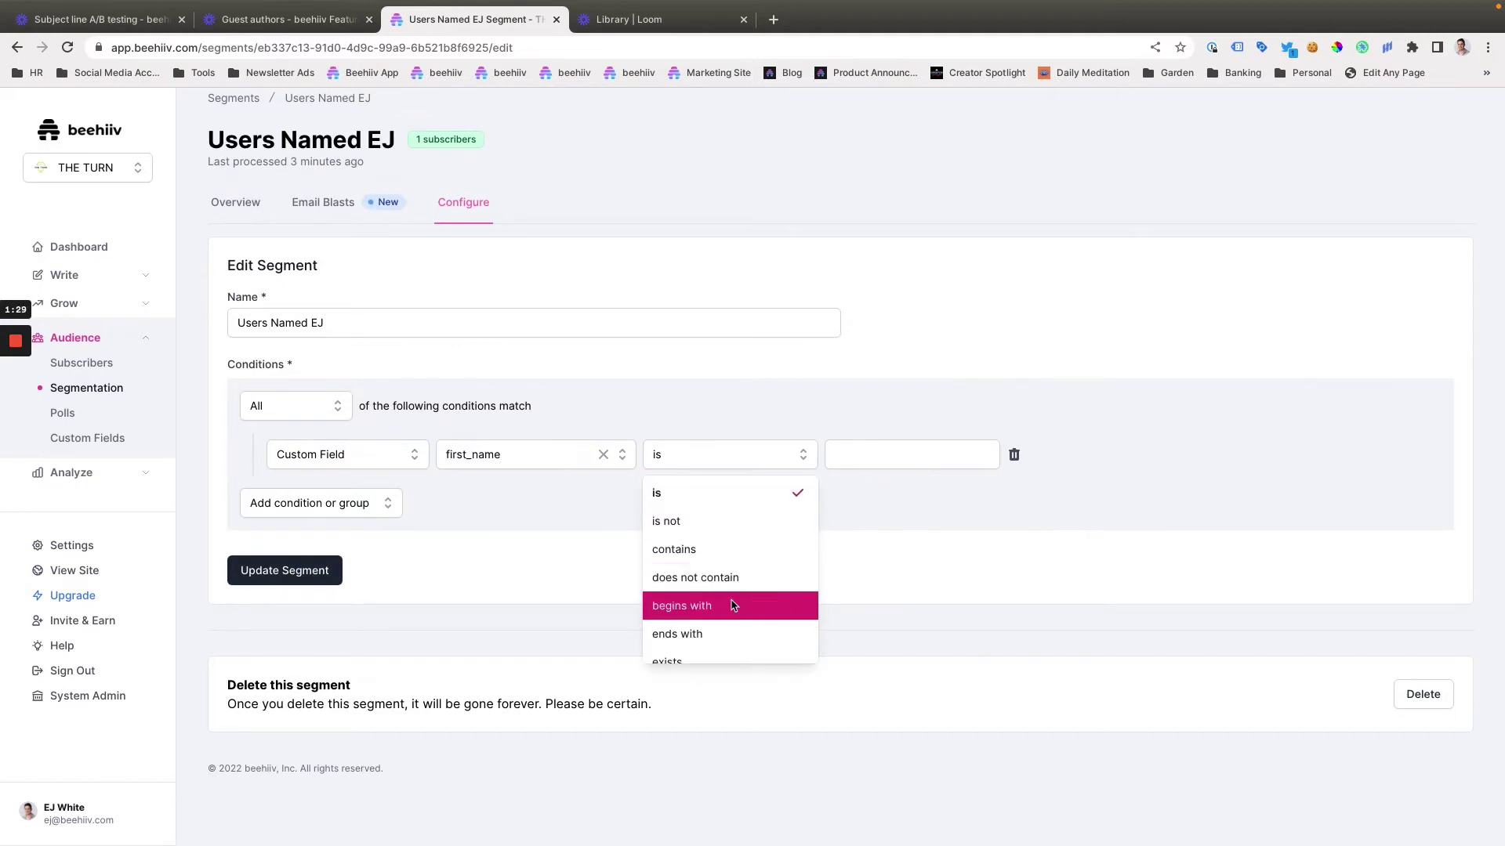
pyautogui.click(752, 489)
pyautogui.click(856, 451)
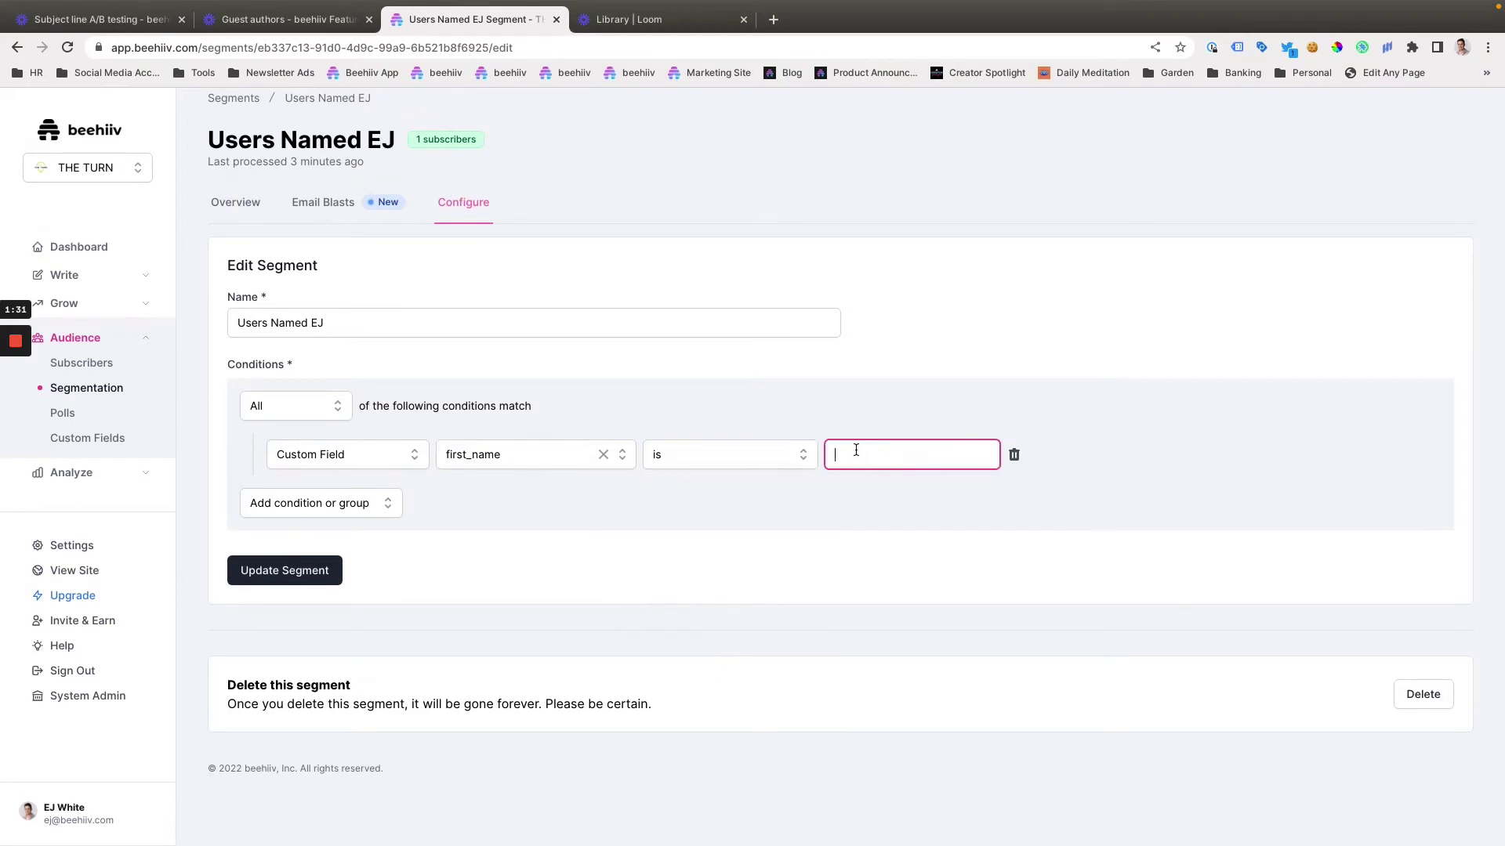
pyautogui.write('EJ')
pyautogui.click(834, 548)
# Show the segment's Overview tab and open, then close, the Export Subscribers dropdown
pyautogui.click(240, 215)
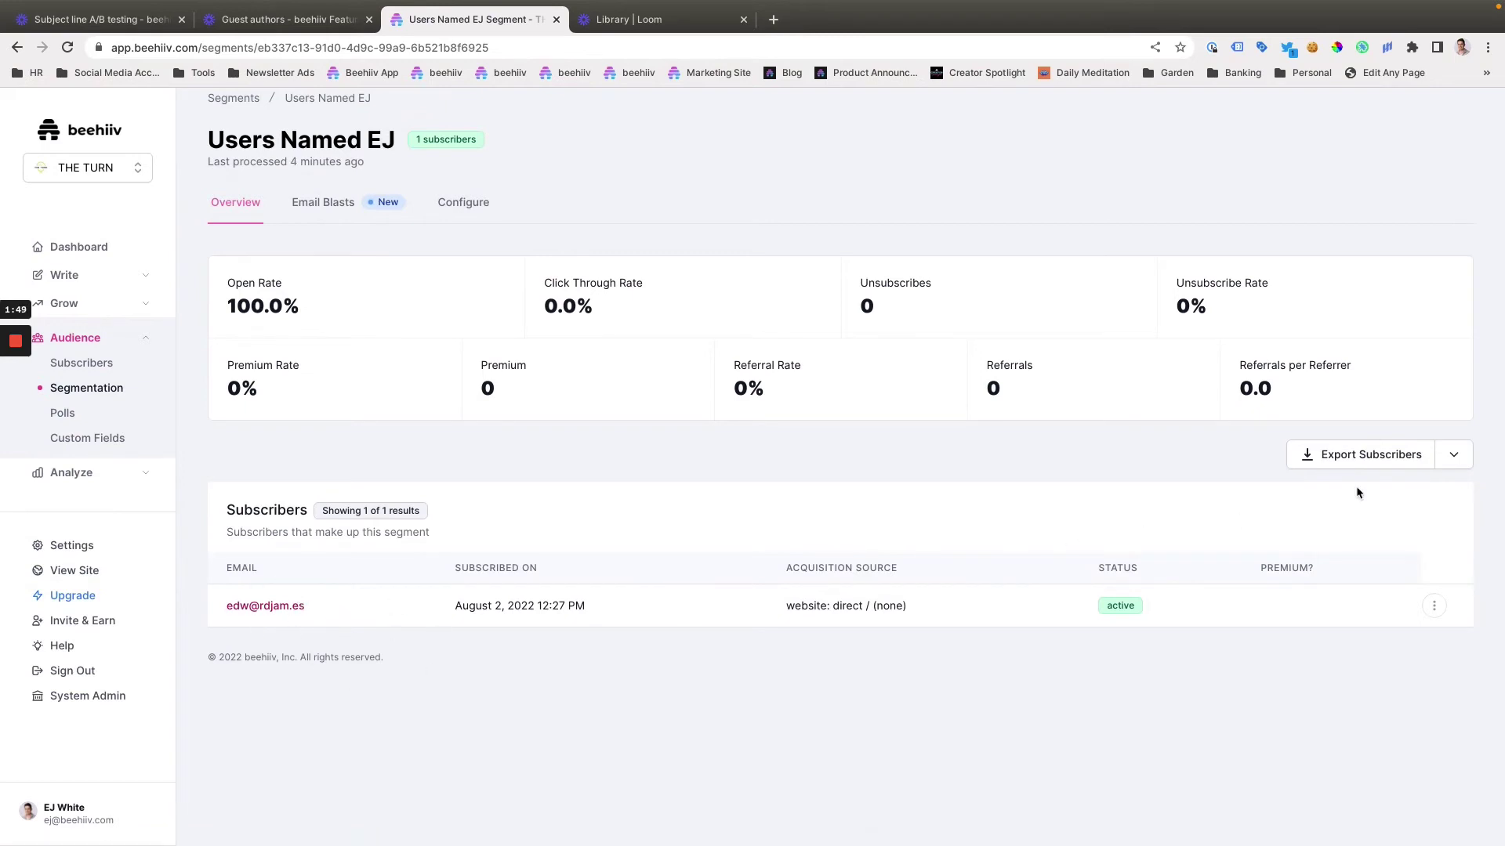
pyautogui.click(1453, 454)
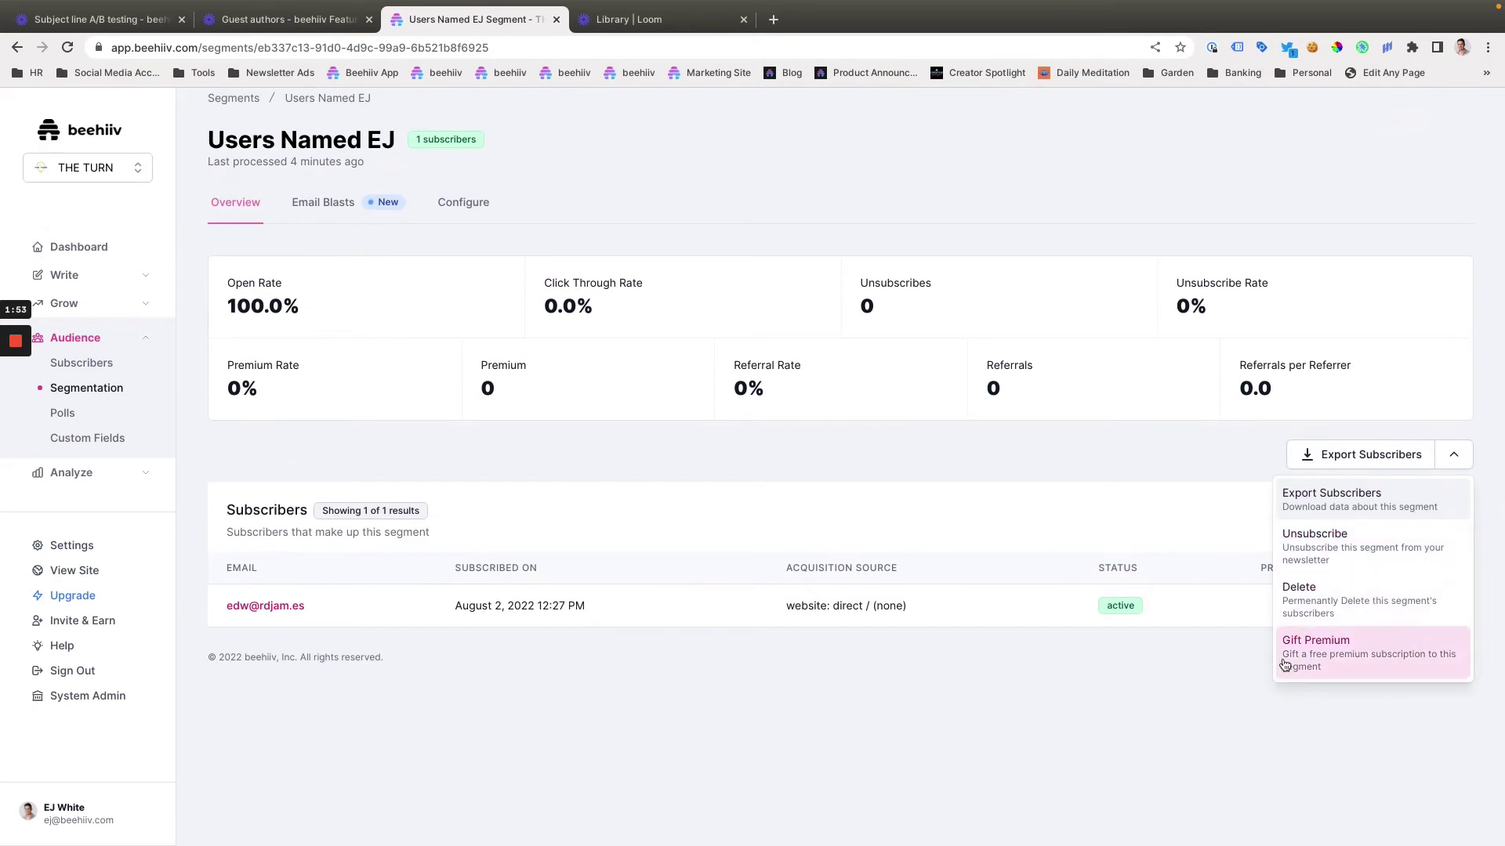
pyautogui.click(1123, 673)
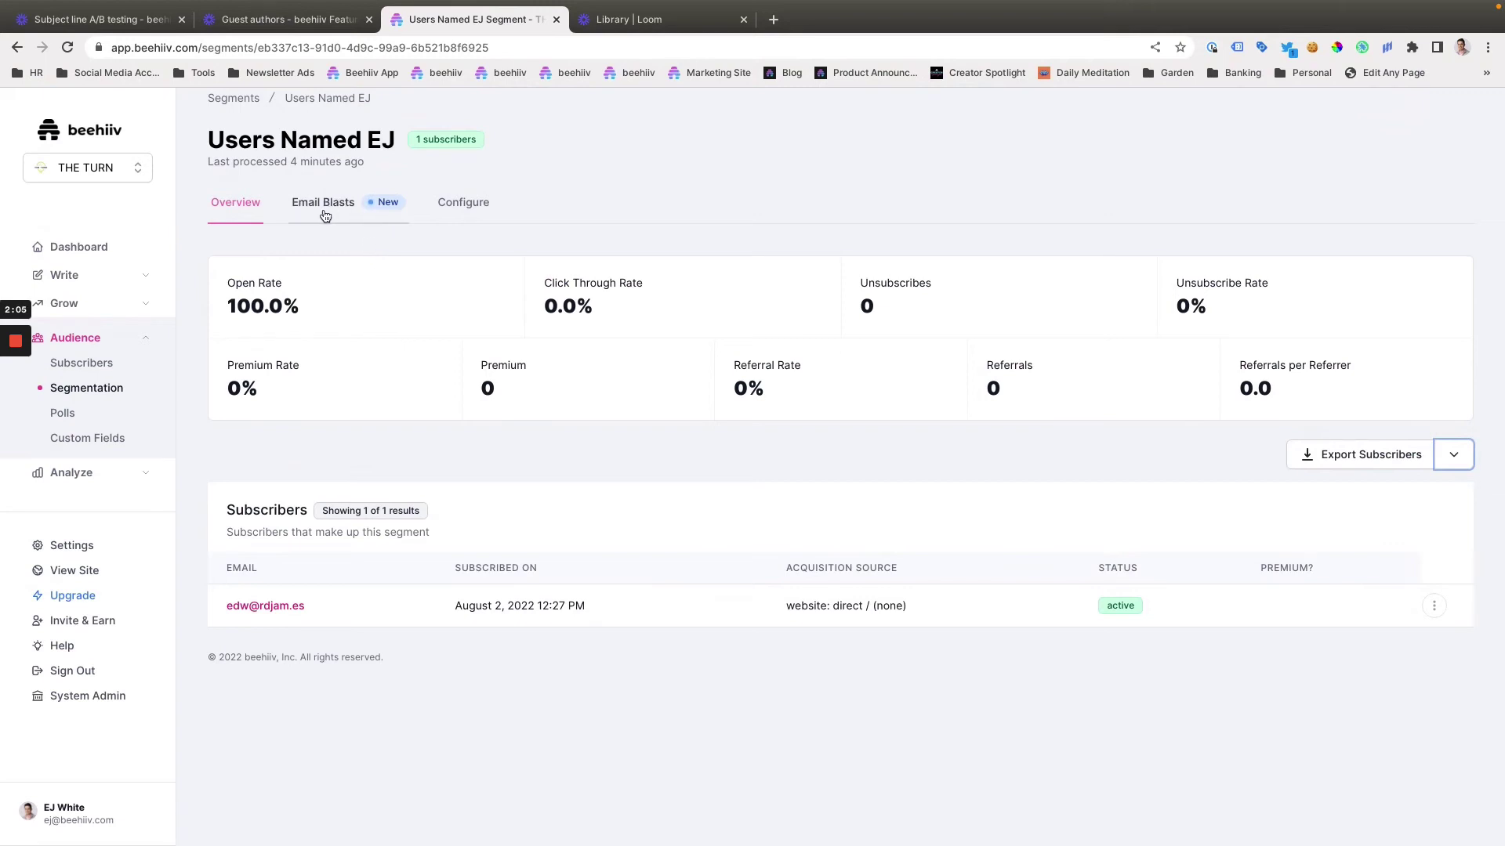
# Open the segment's Email Blasts tab, which lists no blasts sent yet
pyautogui.click(326, 212)
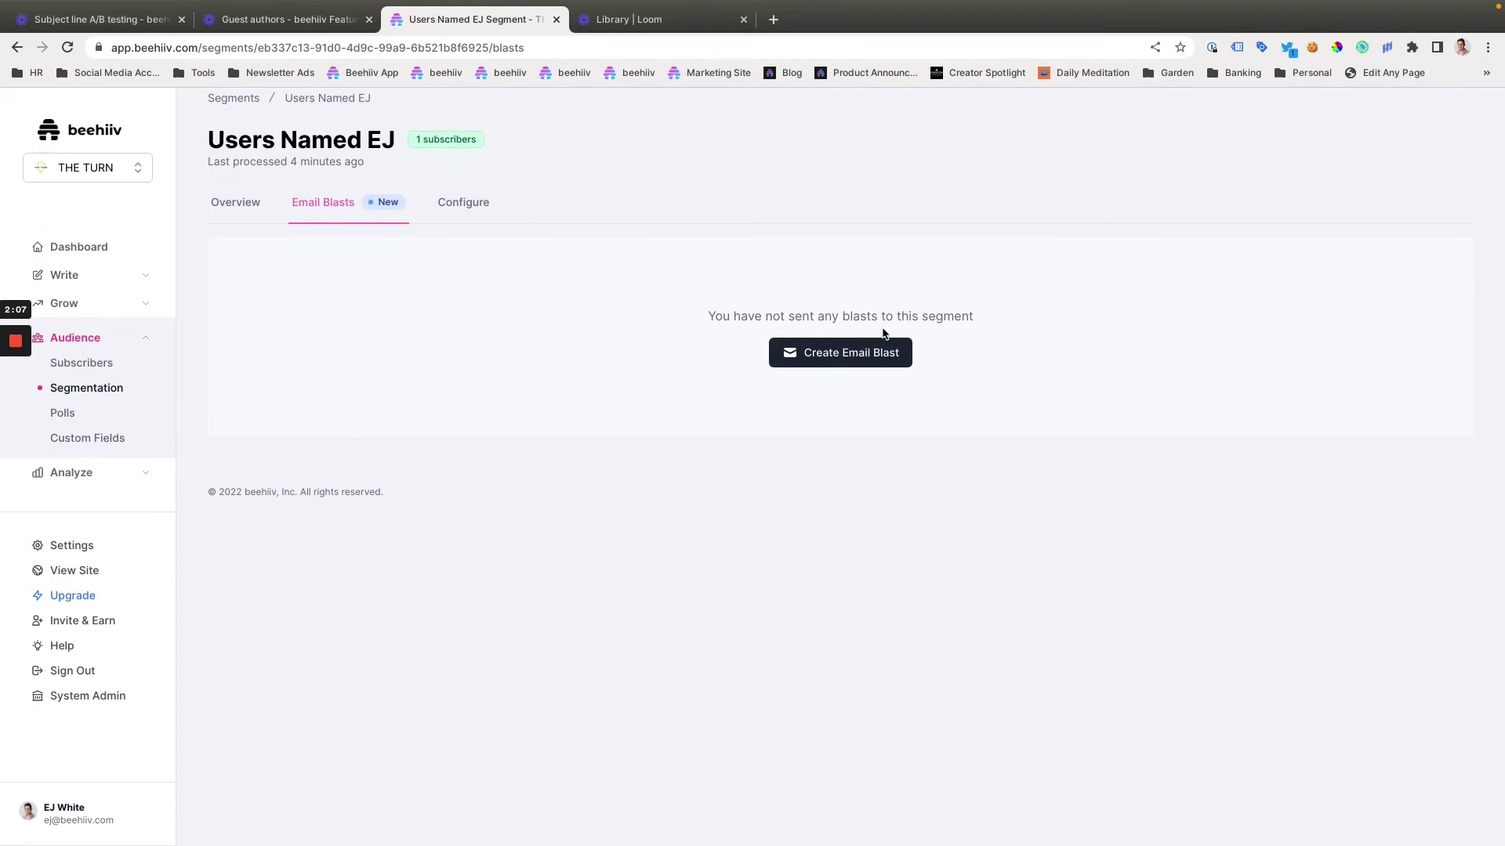